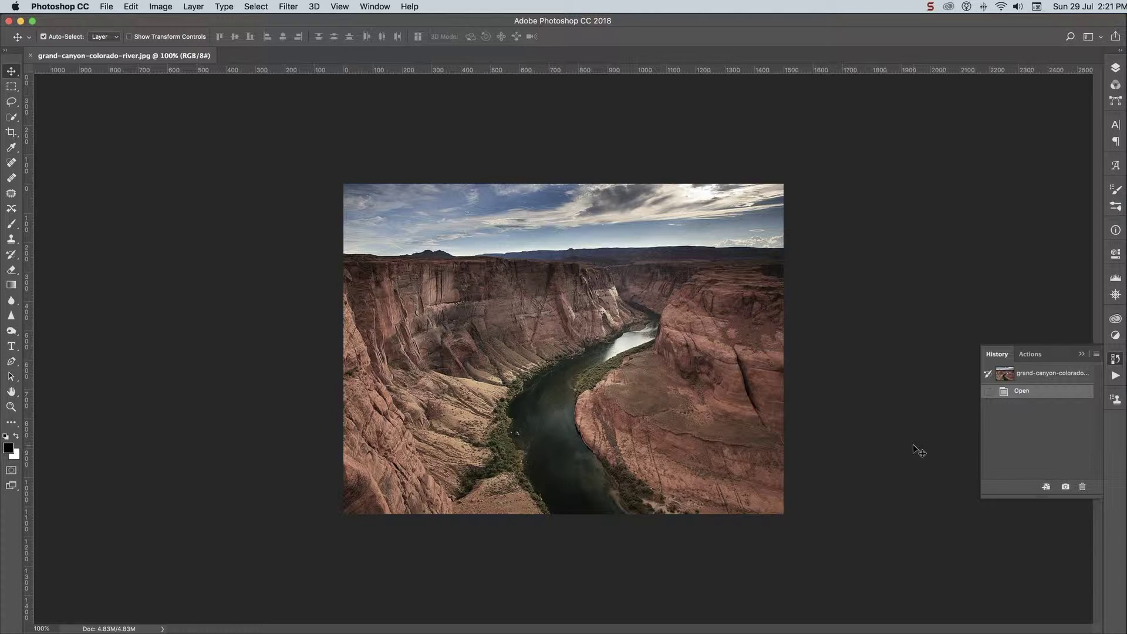
# Step: Show the Layers panel instead of History for grand-canyon-colorado-river.jpg
pyautogui.click(1116, 69)
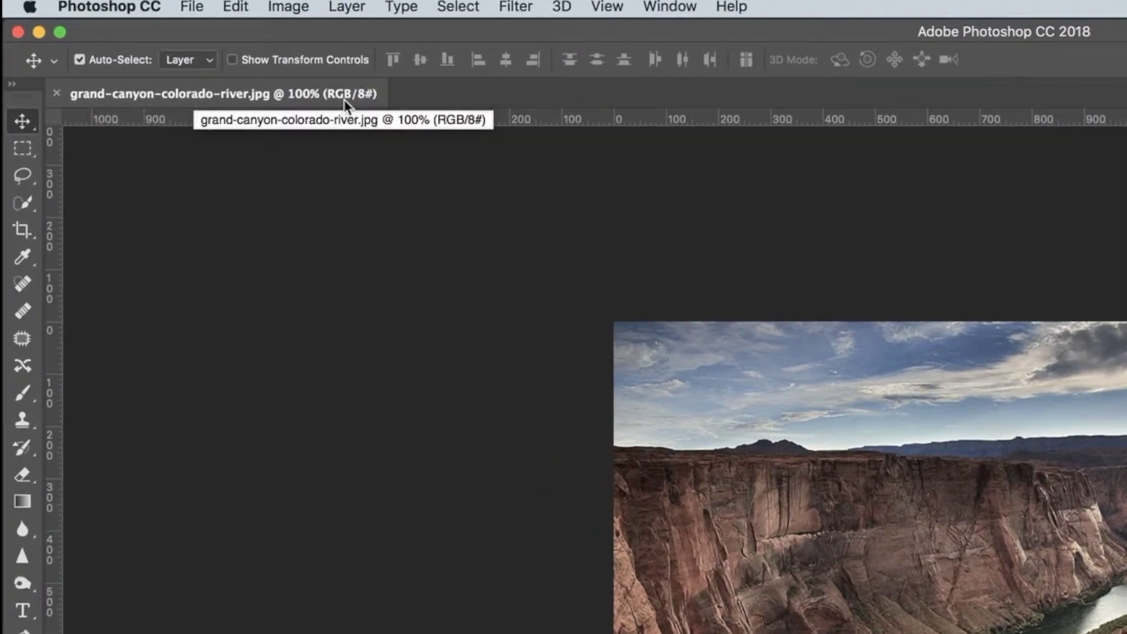
# Step: Convert the canyon photo to Lab Color through Image > Mode
pyautogui.click(298, 7)
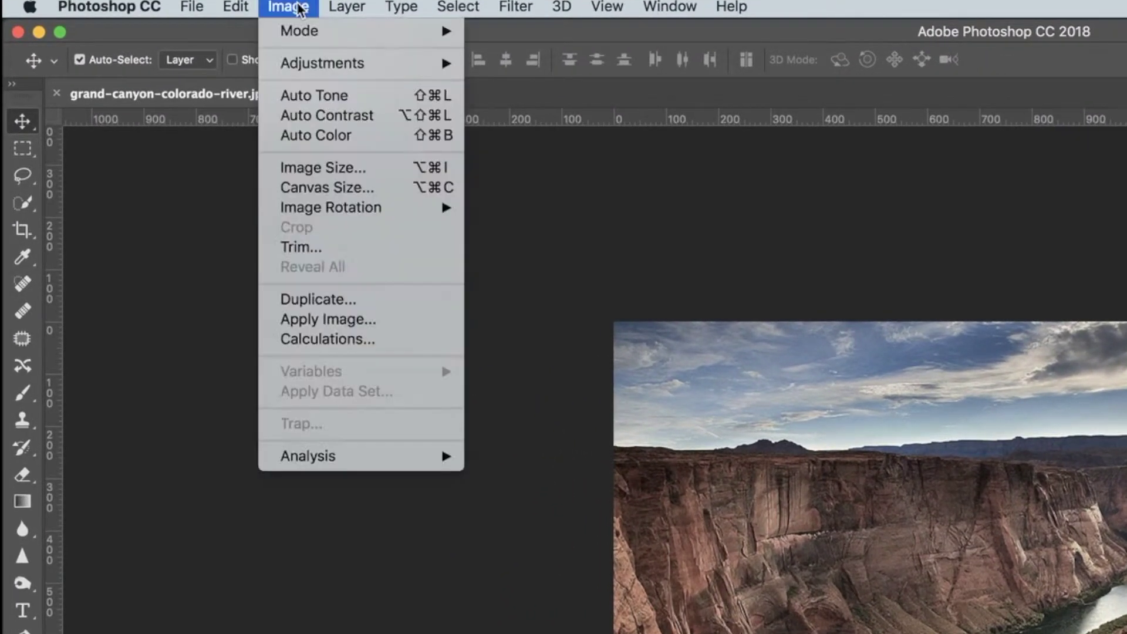
pyautogui.moveTo(314, 32)
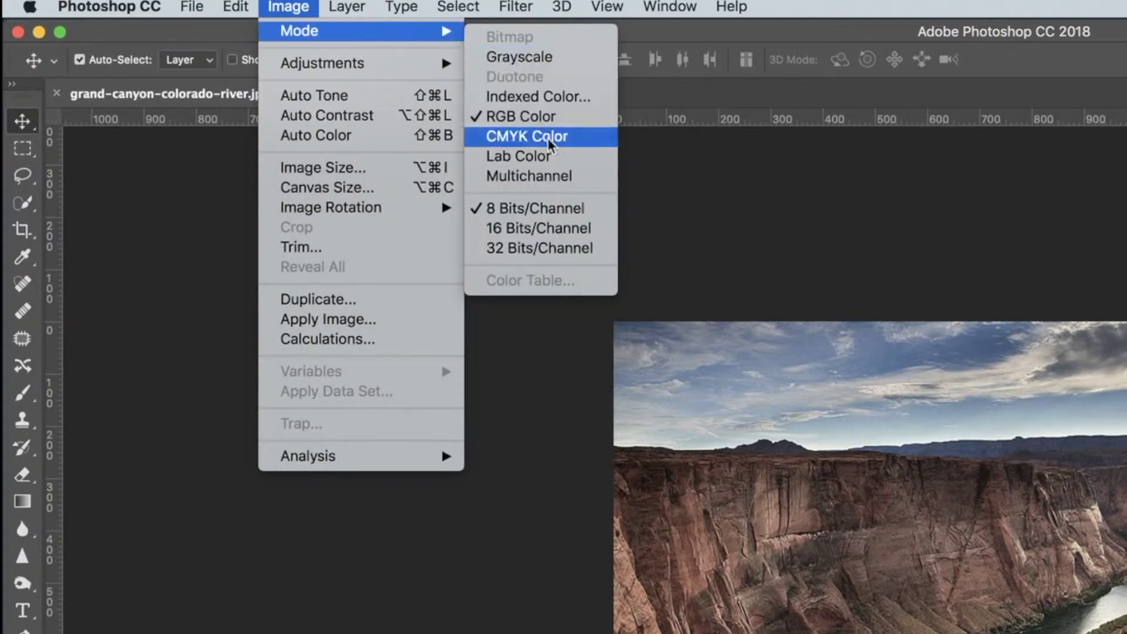
pyautogui.click(551, 164)
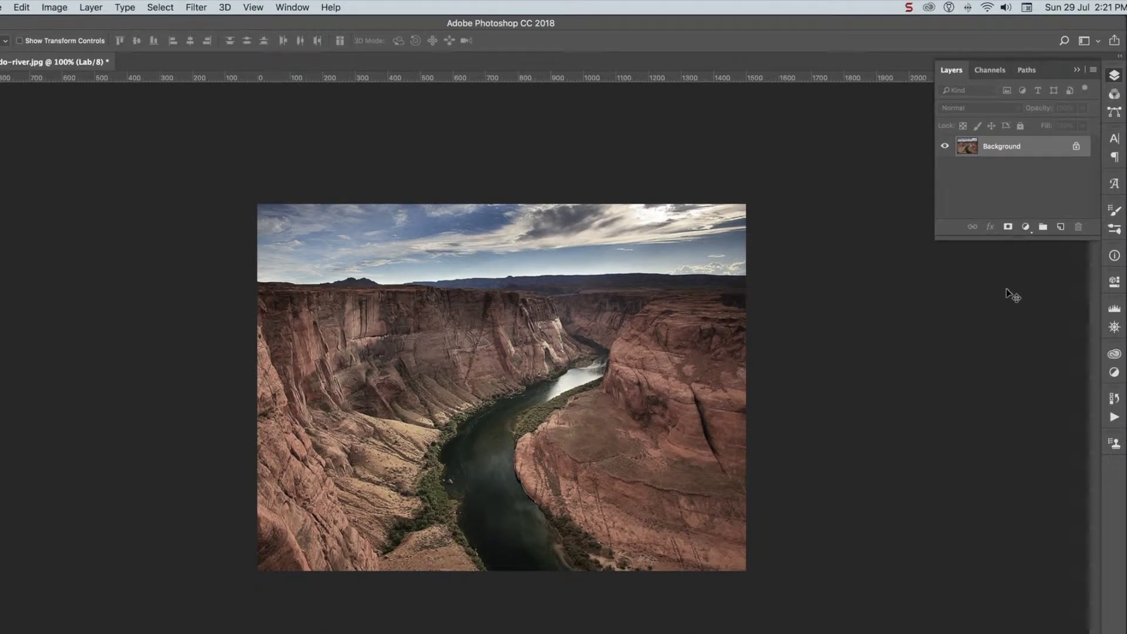
# Step: Add a Curves adjustment layer and keep it on the Lightness channel
pyautogui.click(1025, 227)
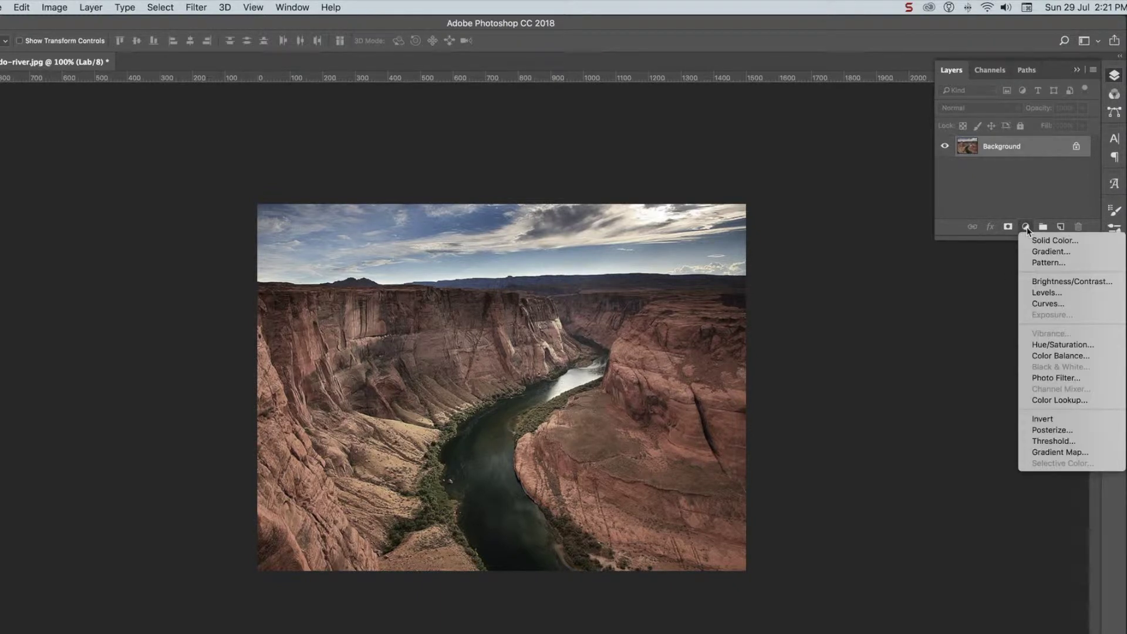
pyautogui.click(1034, 305)
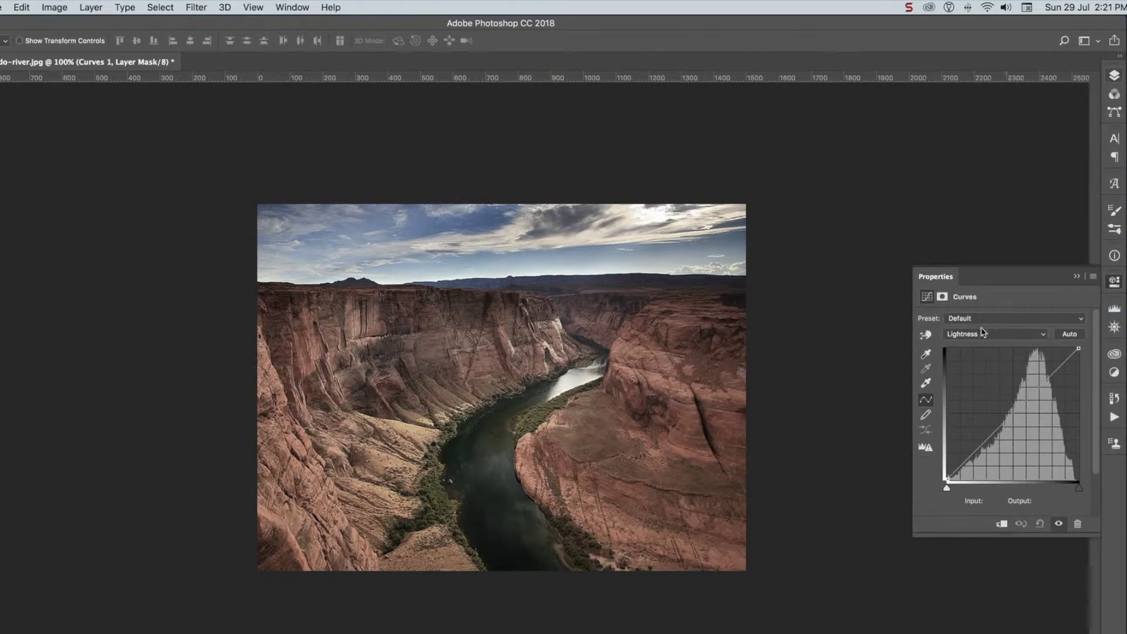
pyautogui.click(1043, 339)
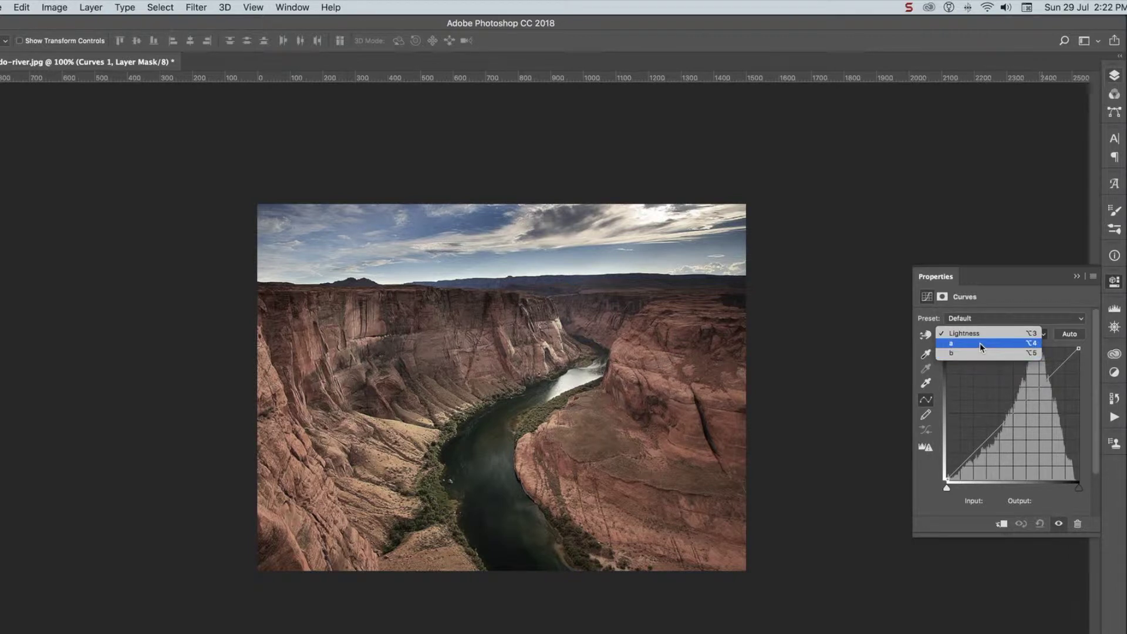
pyautogui.click(980, 333)
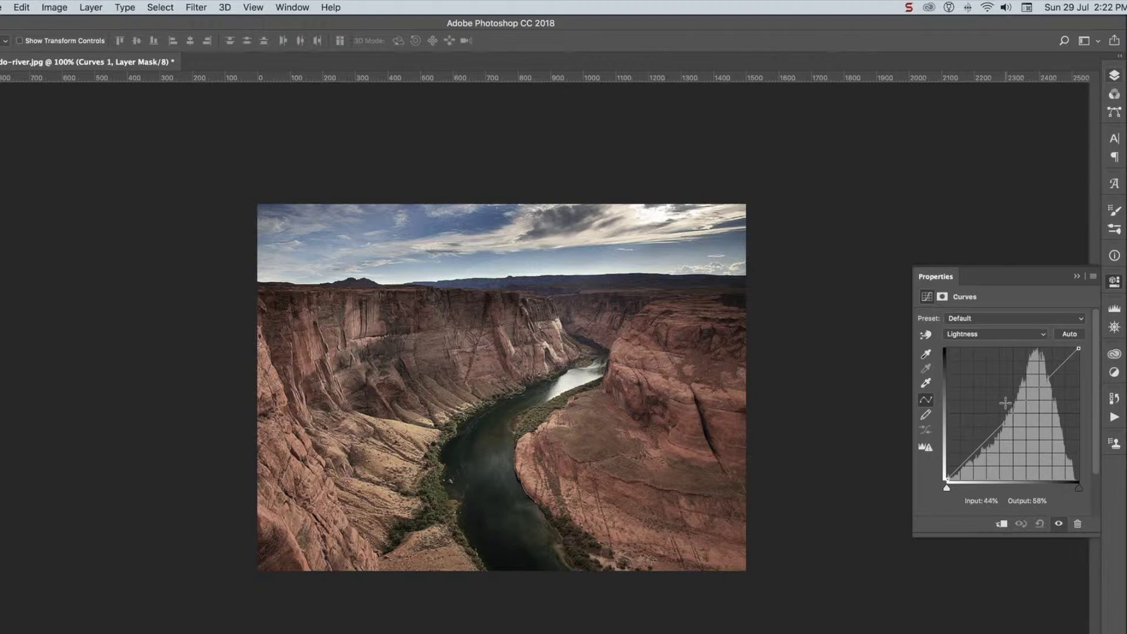
# Step: Drag test points on the a and b channel curves, ending on the a channel
pyautogui.click(1011, 340)
pyautogui.click(1006, 344)
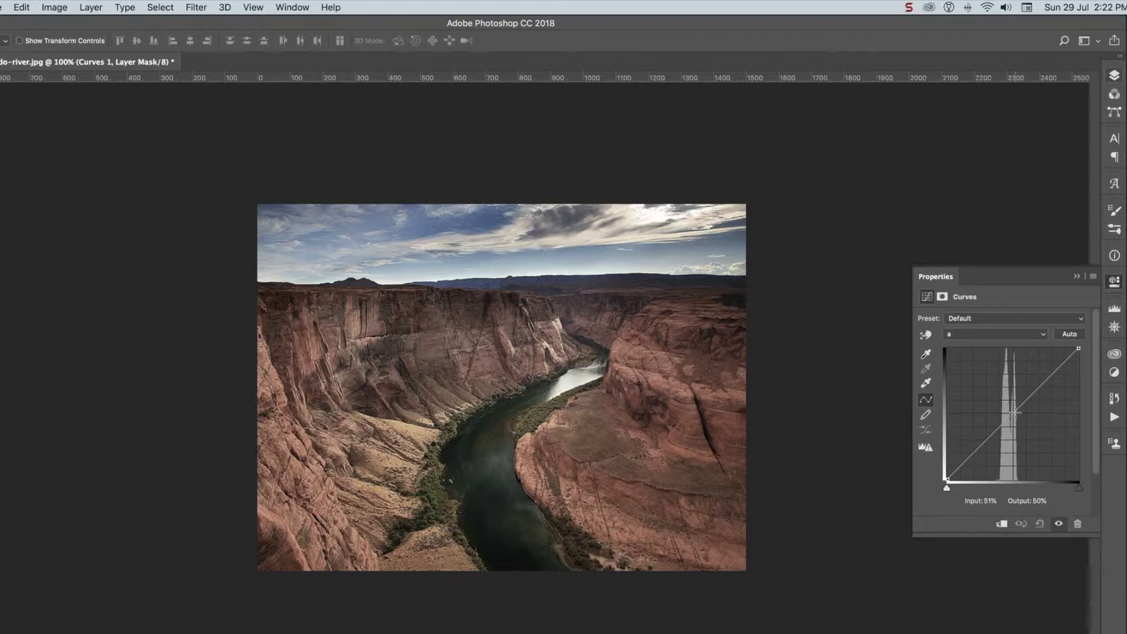
pyautogui.moveTo(1013, 412); pyautogui.dragTo(1086, 359)
pyautogui.click(1004, 335)
pyautogui.click(1004, 349)
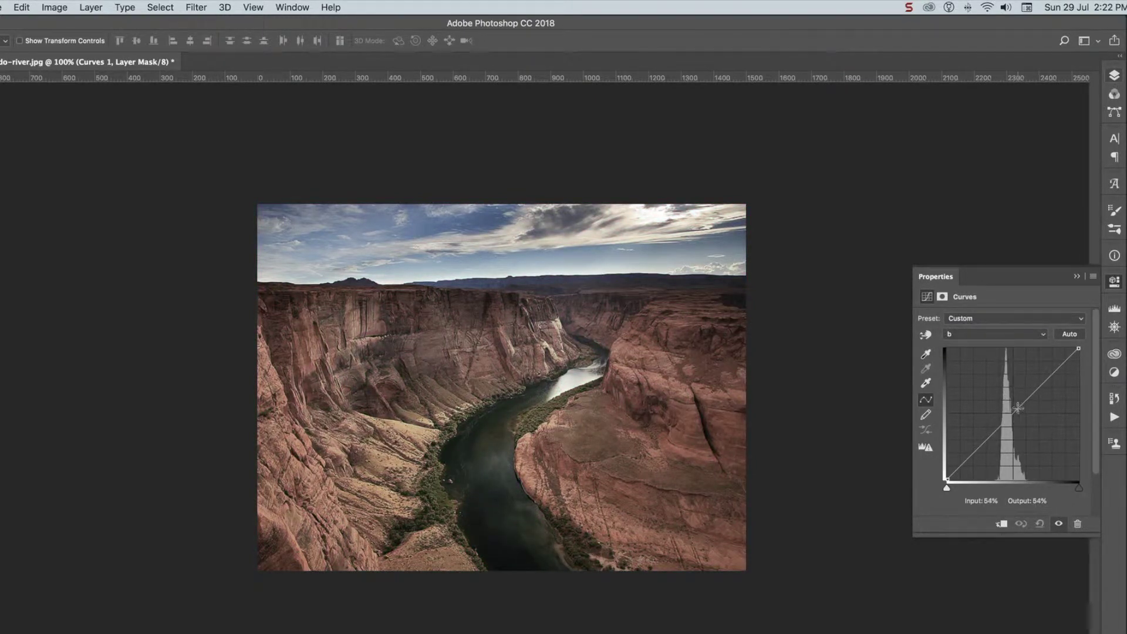
pyautogui.moveTo(1018, 408); pyautogui.dragTo(1088, 343)
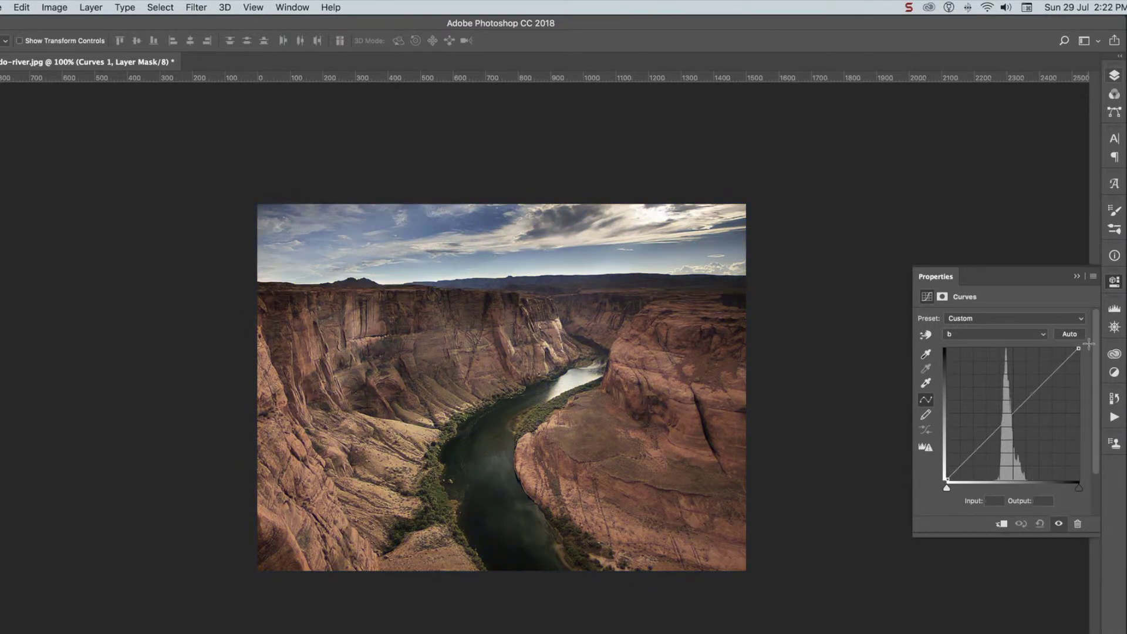
pyautogui.click(1024, 336)
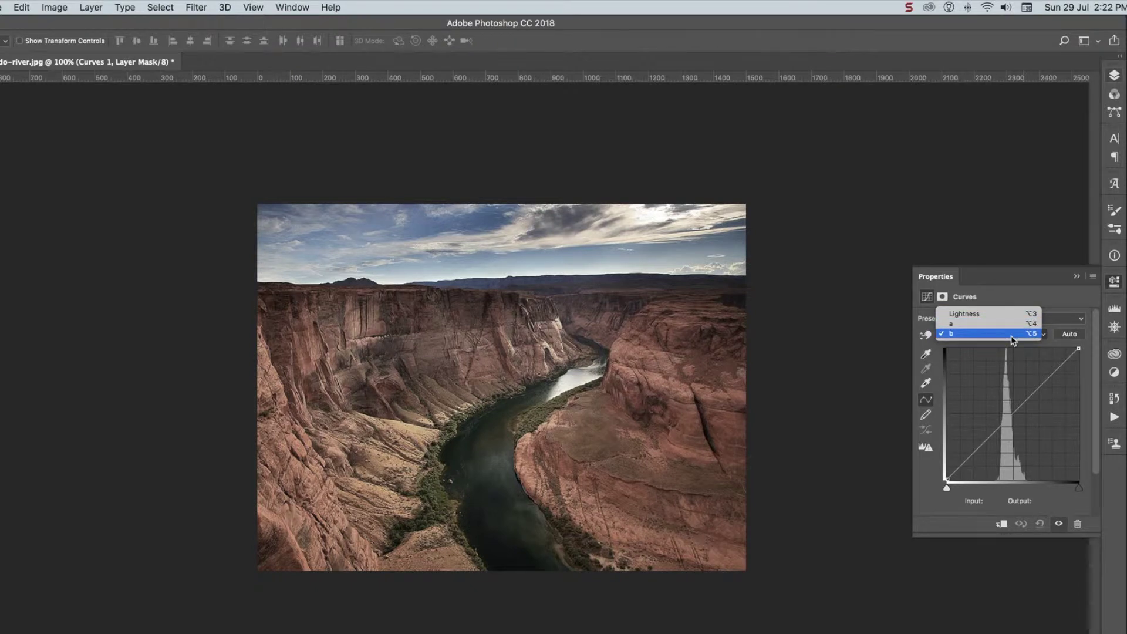
pyautogui.click(1008, 327)
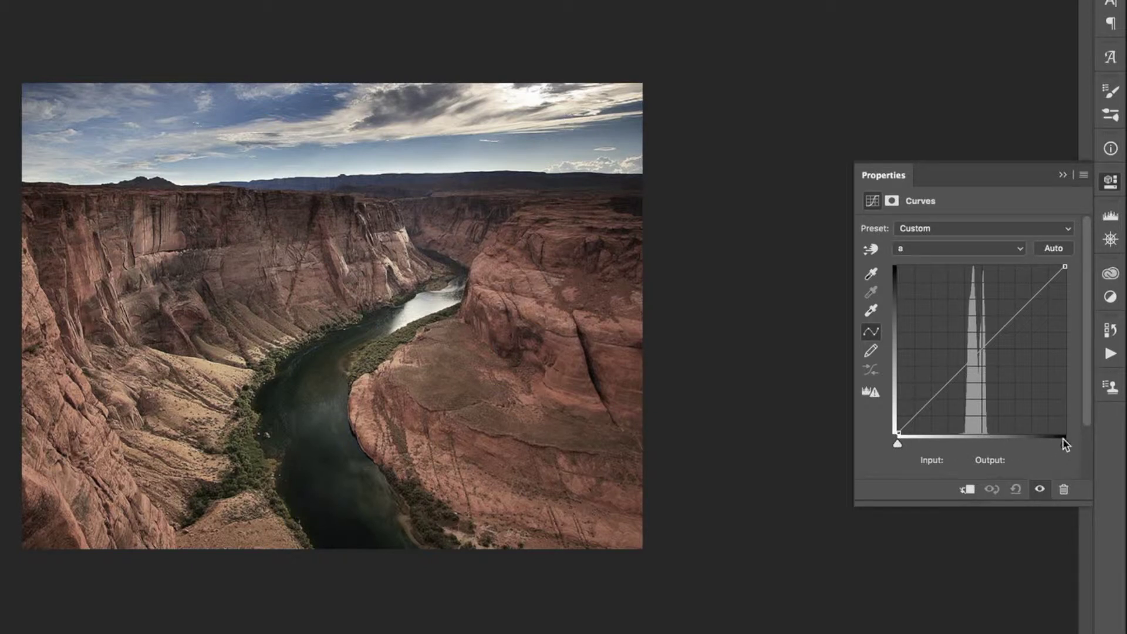
# Step: Accept the Curves Display Options unchanged, then pull both a-channel endpoint sliders inward
pyautogui.click(1082, 179)
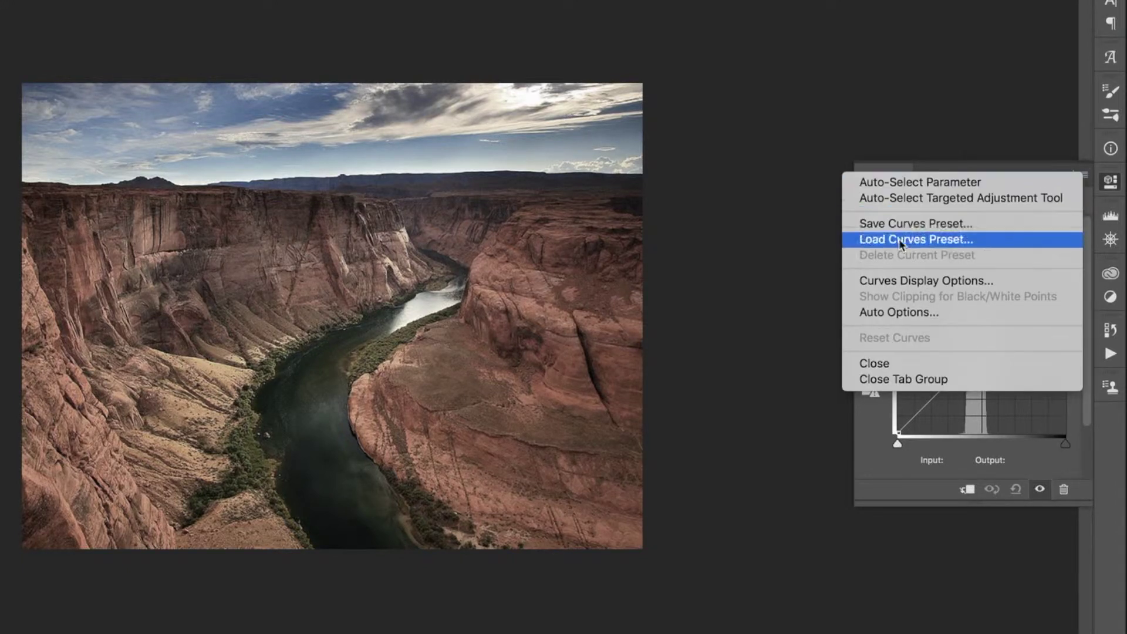
pyautogui.click(892, 282)
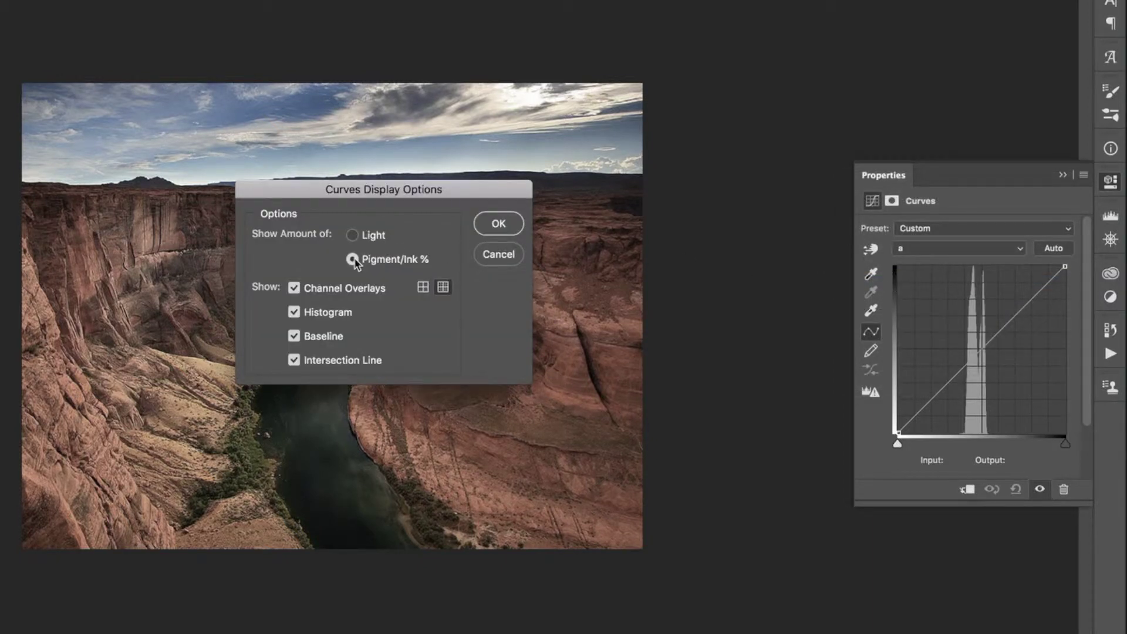
pyautogui.click(498, 224)
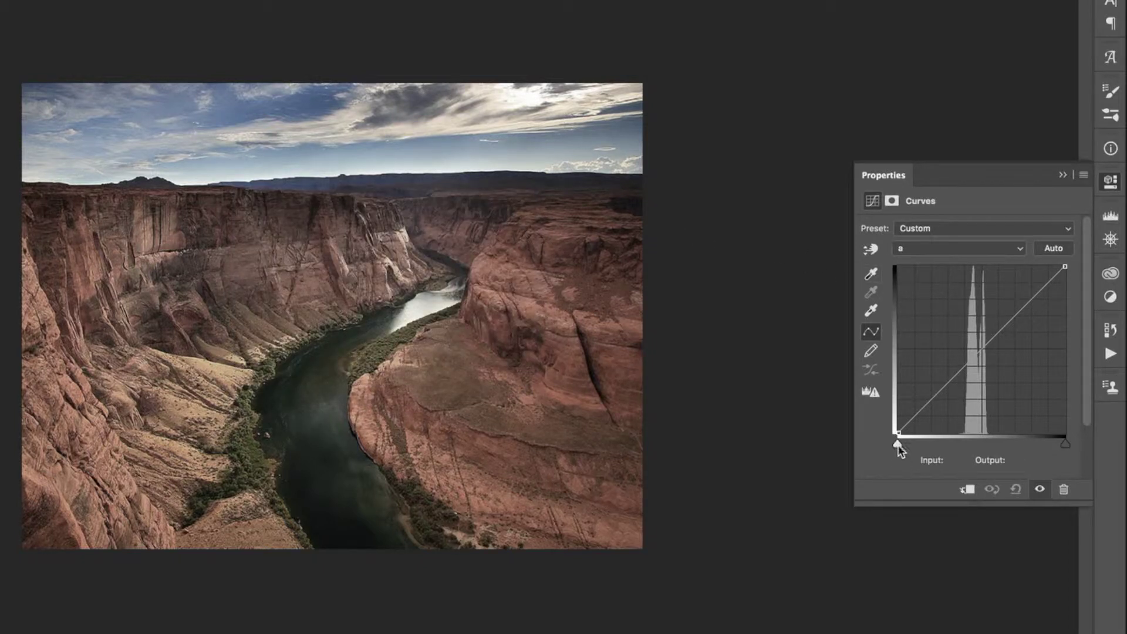
pyautogui.moveTo(896, 443); pyautogui.dragTo(931, 459)
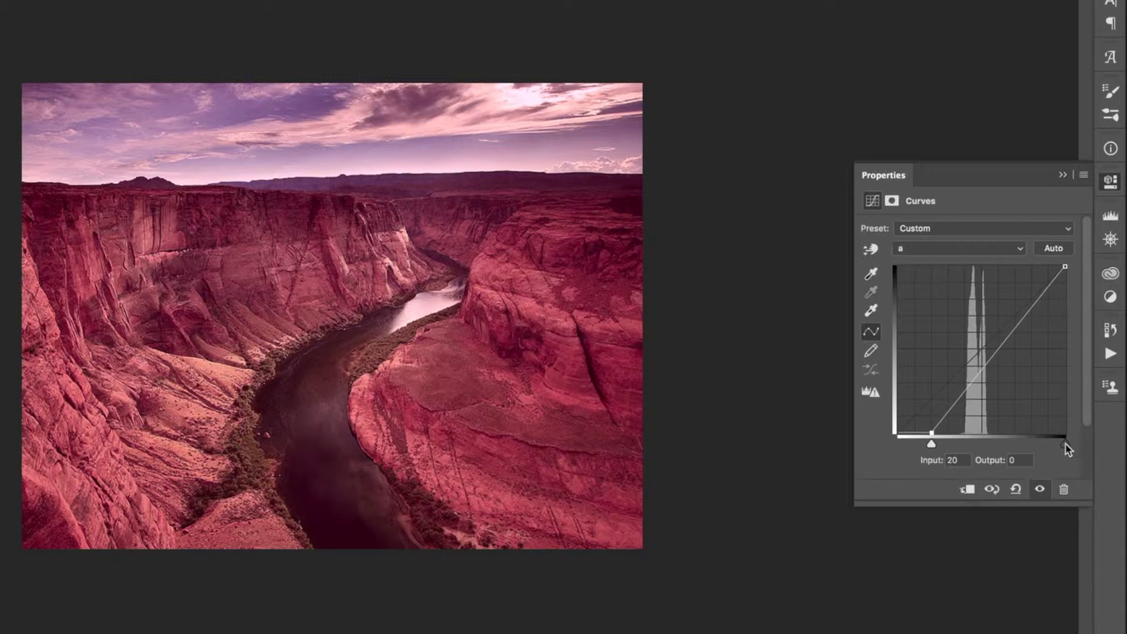
pyautogui.moveTo(1067, 449); pyautogui.dragTo(1034, 449)
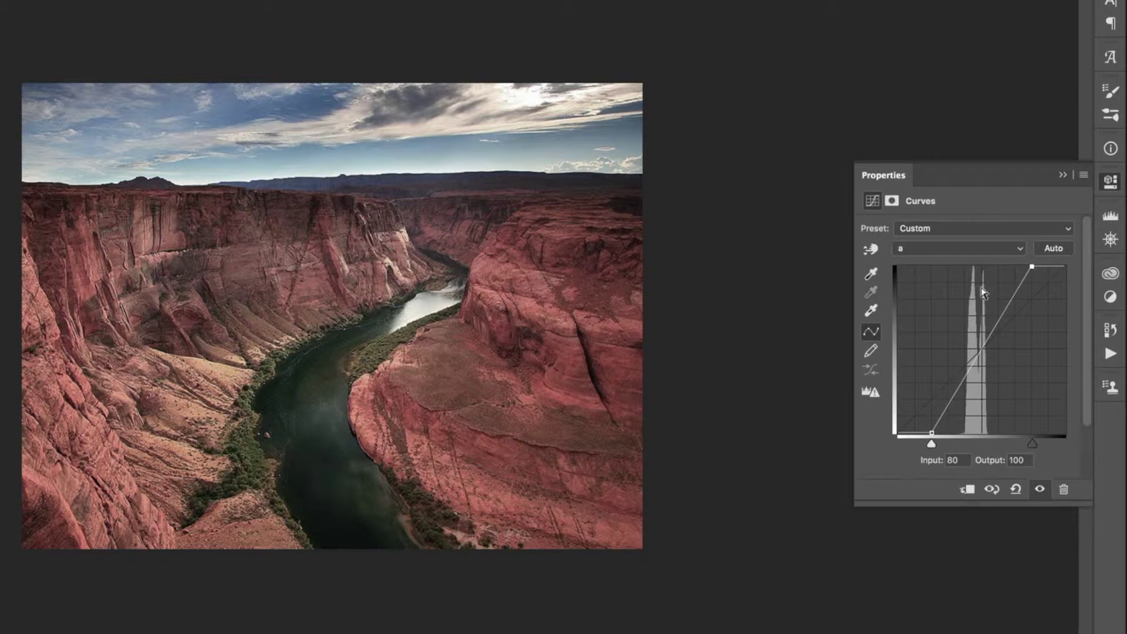
# Step: On the b channel, move the black point to input 20 and the white point to 80
pyautogui.click(975, 248)
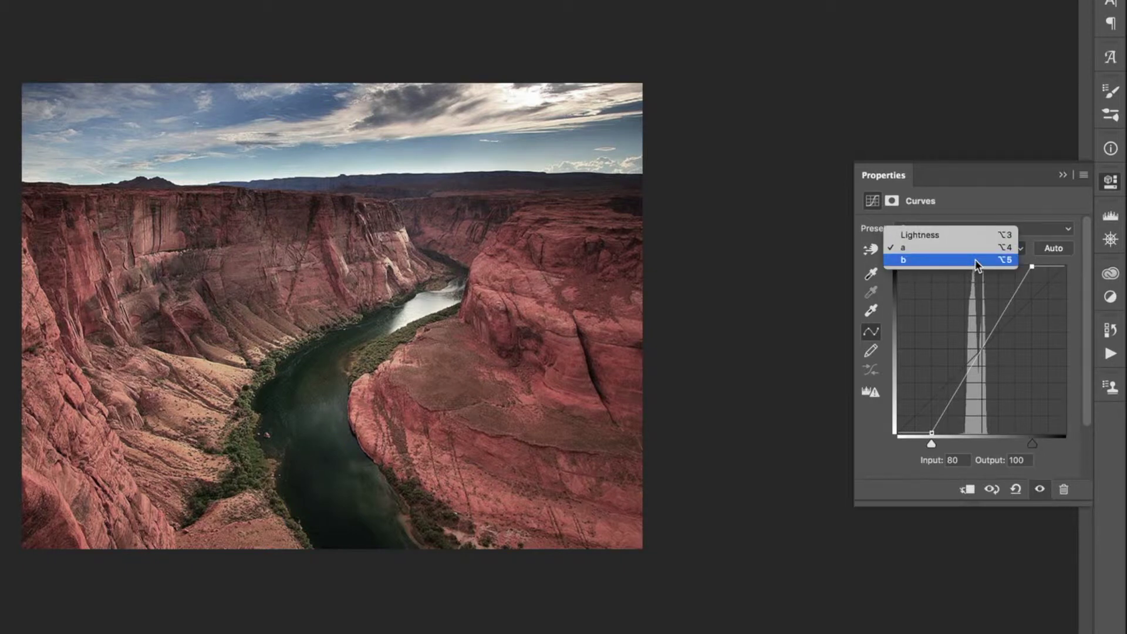
pyautogui.click(976, 258)
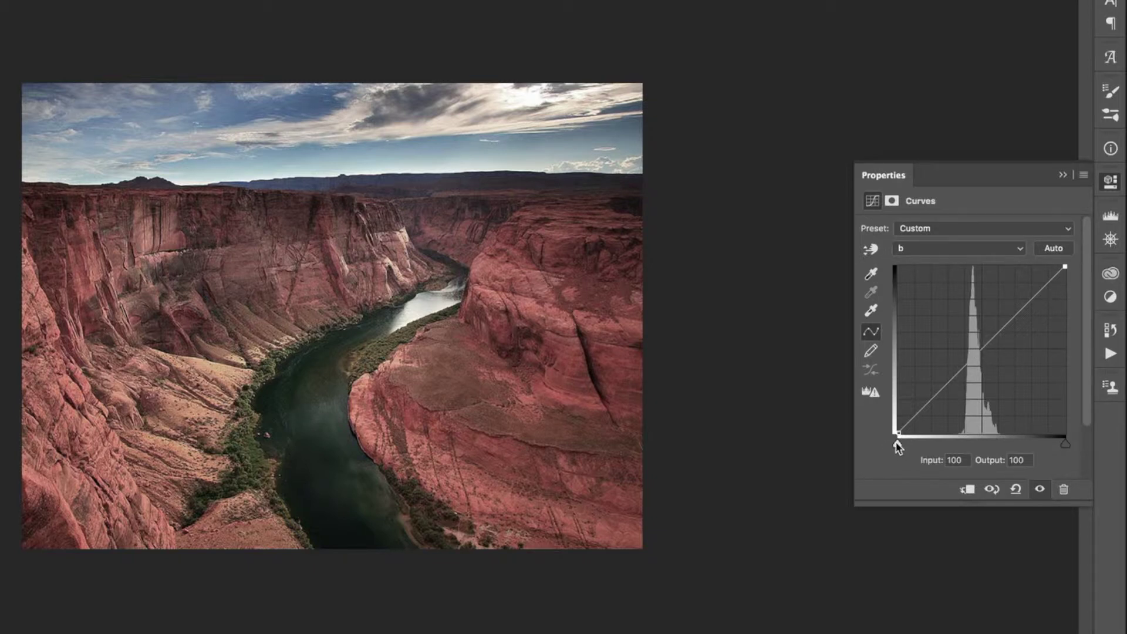
pyautogui.moveTo(898, 447); pyautogui.dragTo(931, 457)
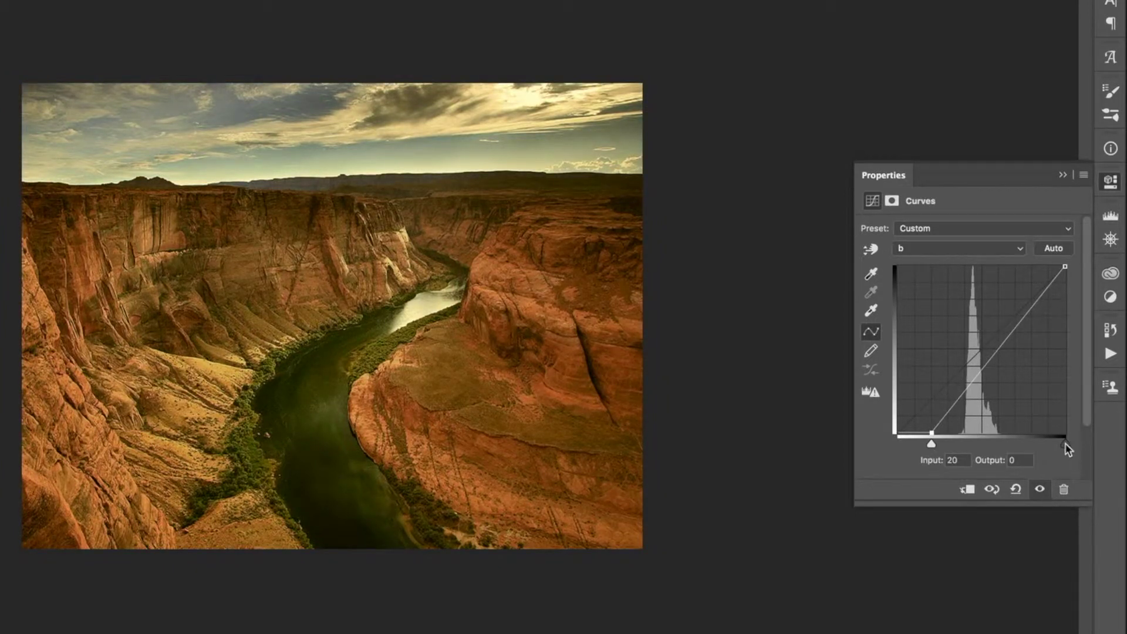
pyautogui.moveTo(1065, 442); pyautogui.dragTo(1032, 444)
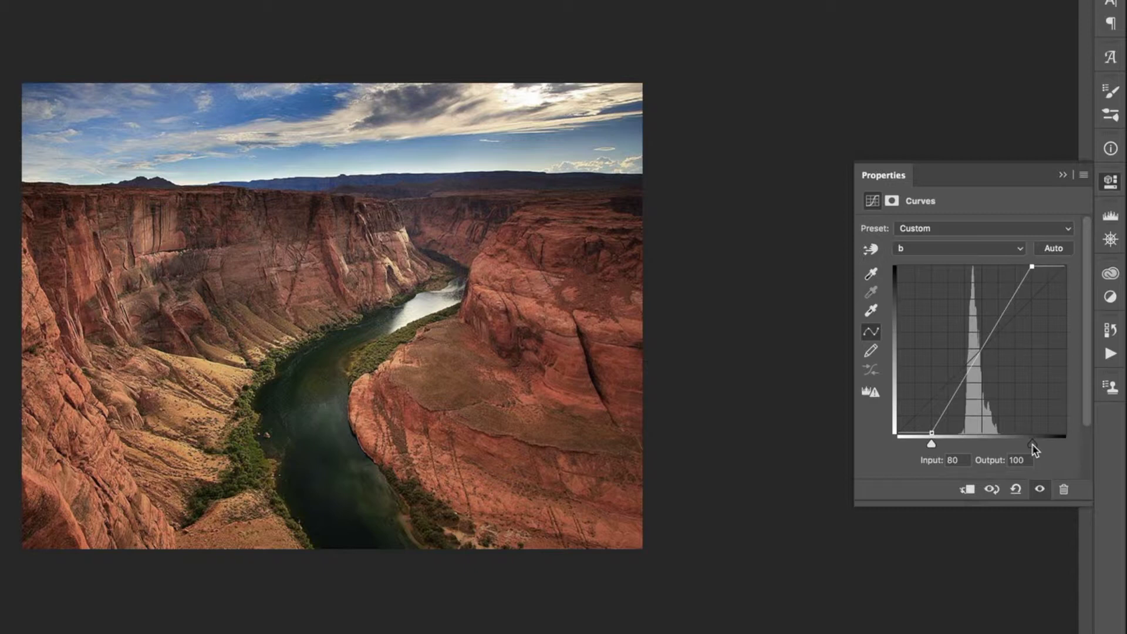
# Step: Switch the curve to Lightness and enable the targeted adjustment tool
pyautogui.click(973, 248)
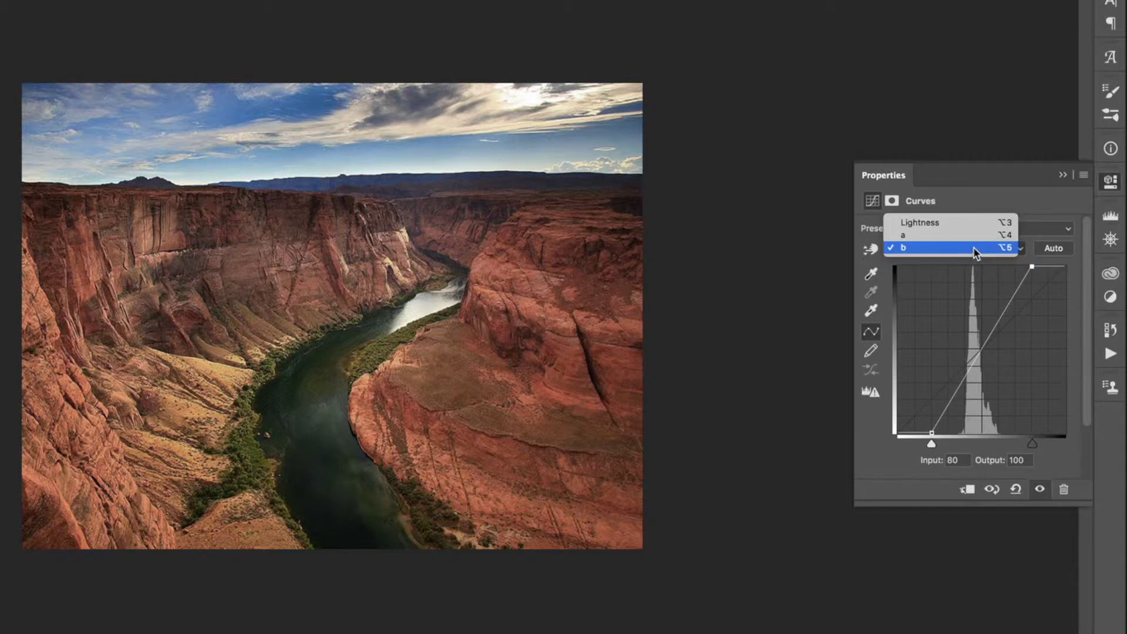
pyautogui.click(969, 222)
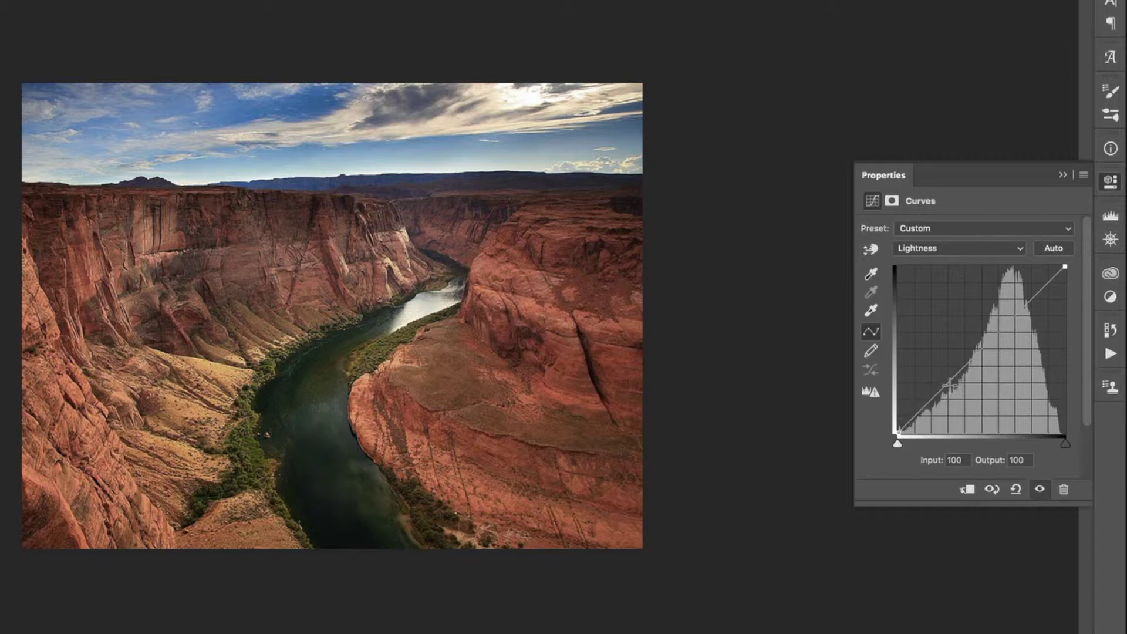
pyautogui.click(872, 250)
# Step: Shape the Lightness curve with a shadow point near 27/18 and a highlight near 75/77
pyautogui.click(869, 249)
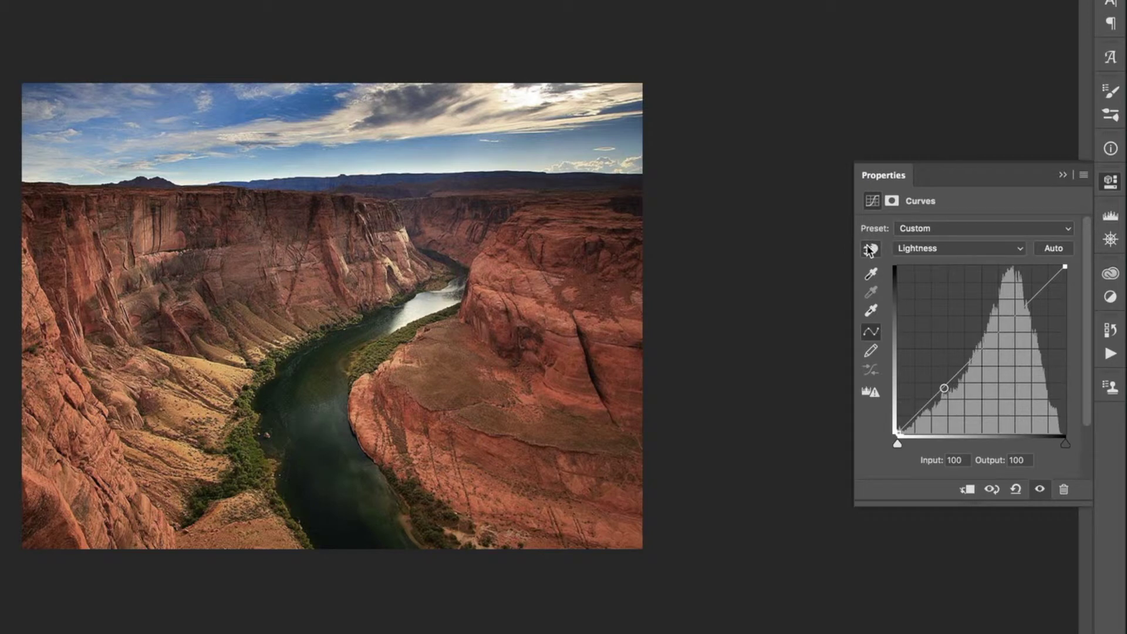
pyautogui.click(951, 381)
pyautogui.moveTo(951, 381); pyautogui.dragTo(942, 400)
pyautogui.click(1025, 316)
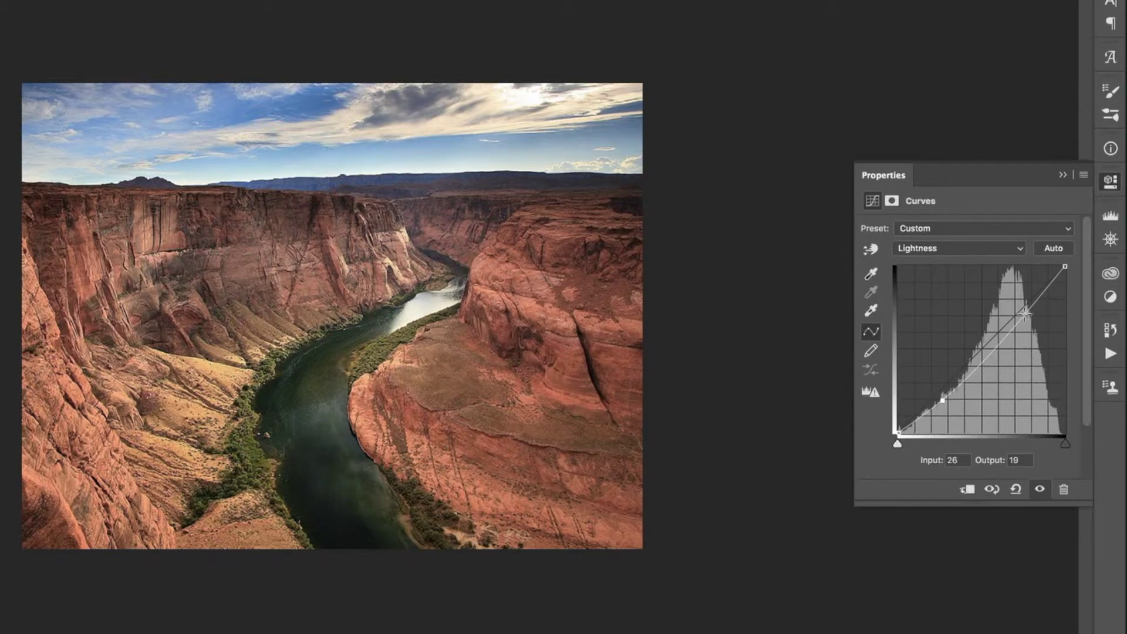
pyautogui.moveTo(1025, 315); pyautogui.dragTo(1022, 306)
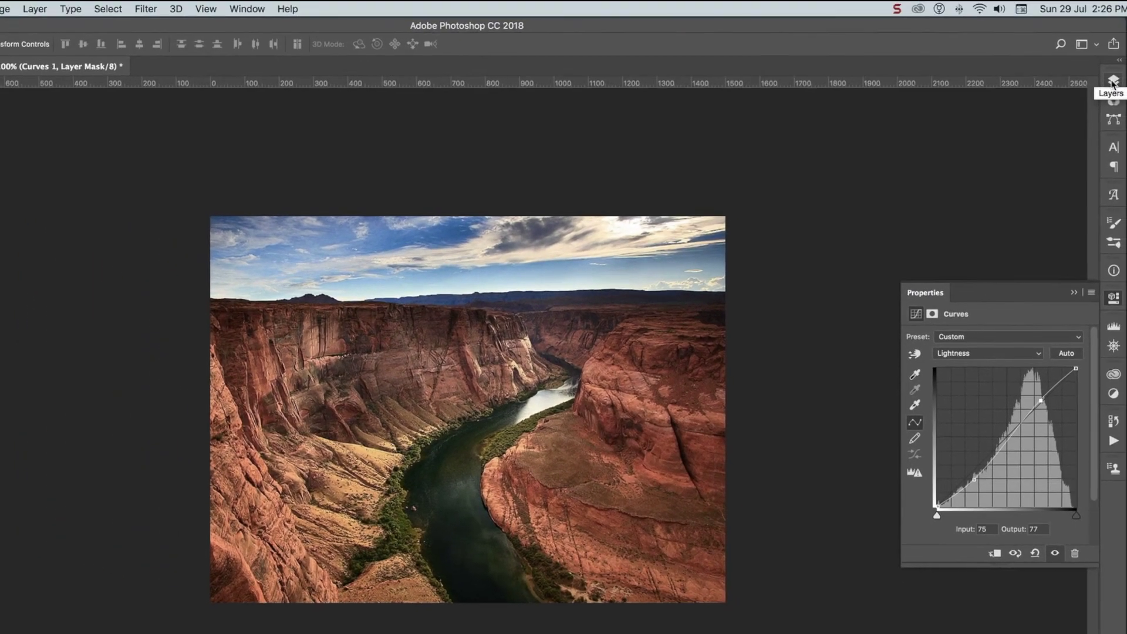
# Step: Select the Background layer and view only its Lightness channel in grayscale
pyautogui.click(1113, 82)
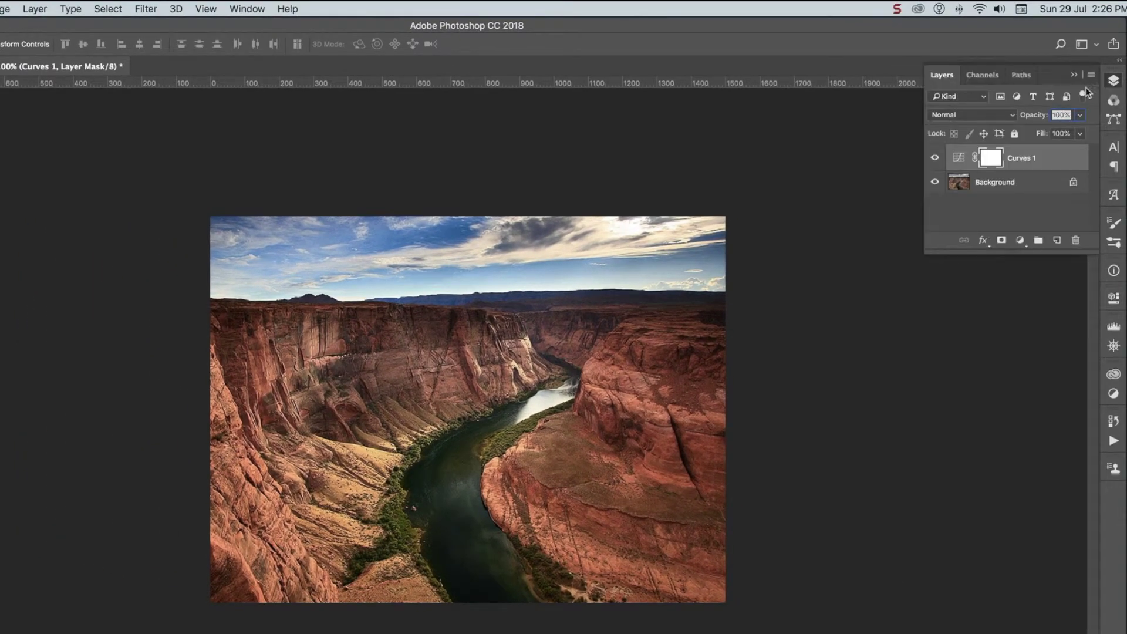
pyautogui.click(1037, 187)
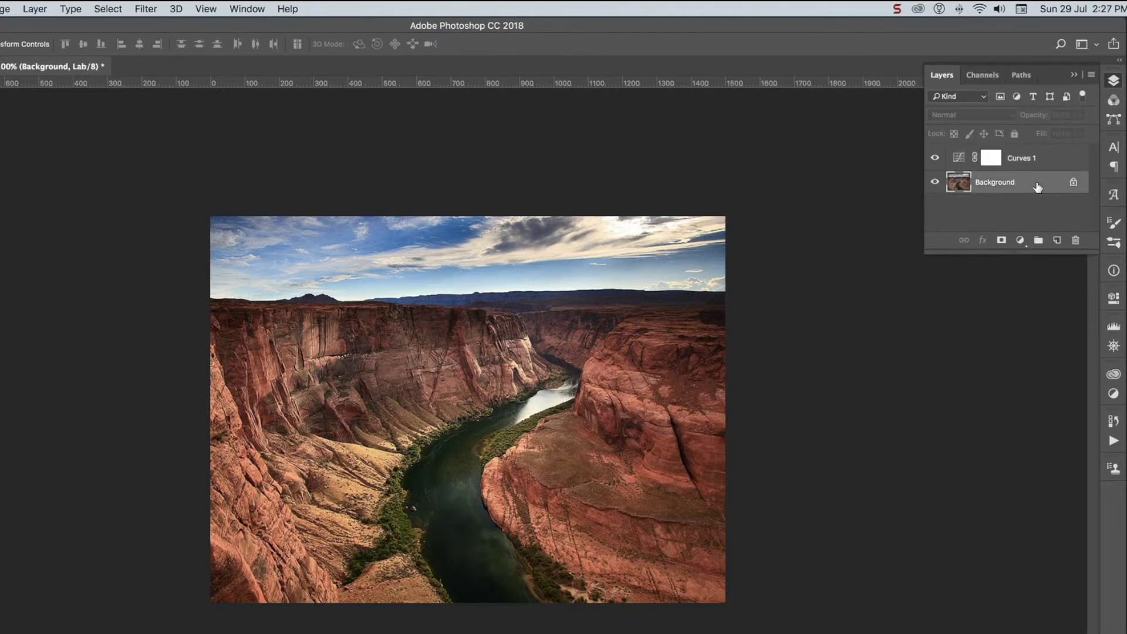
pyautogui.click(991, 76)
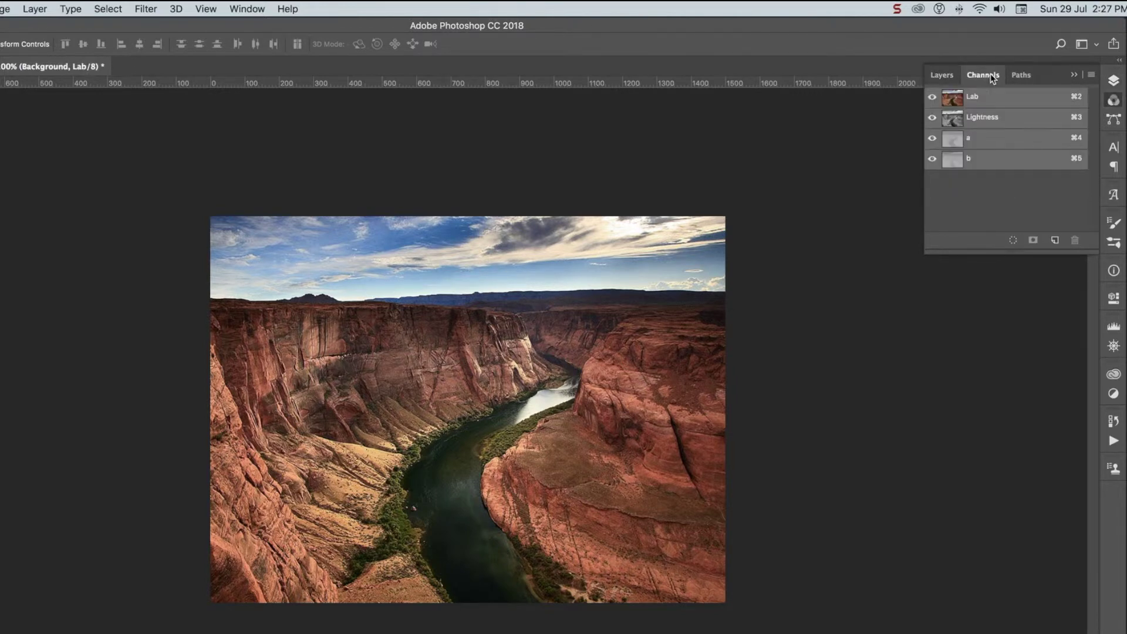
pyautogui.click(1019, 121)
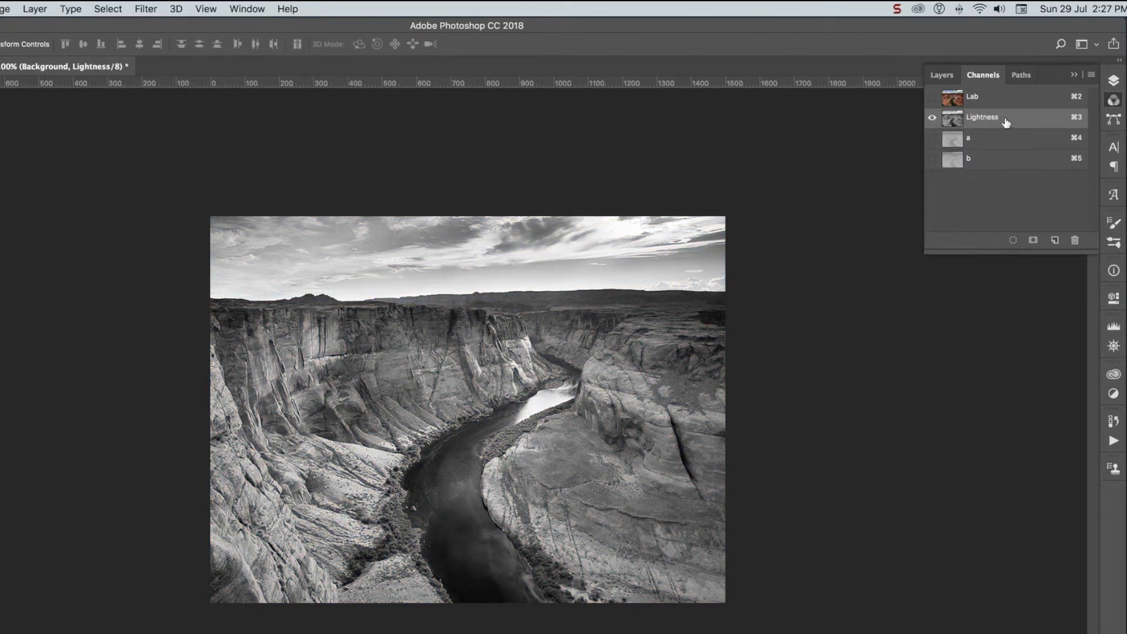
pyautogui.click(145, 9)
# Step: Set up Unsharp Mask with Amount 200%, Radius 1.0 pixels, Threshold 10 levels
pyautogui.moveTo(199, 251)
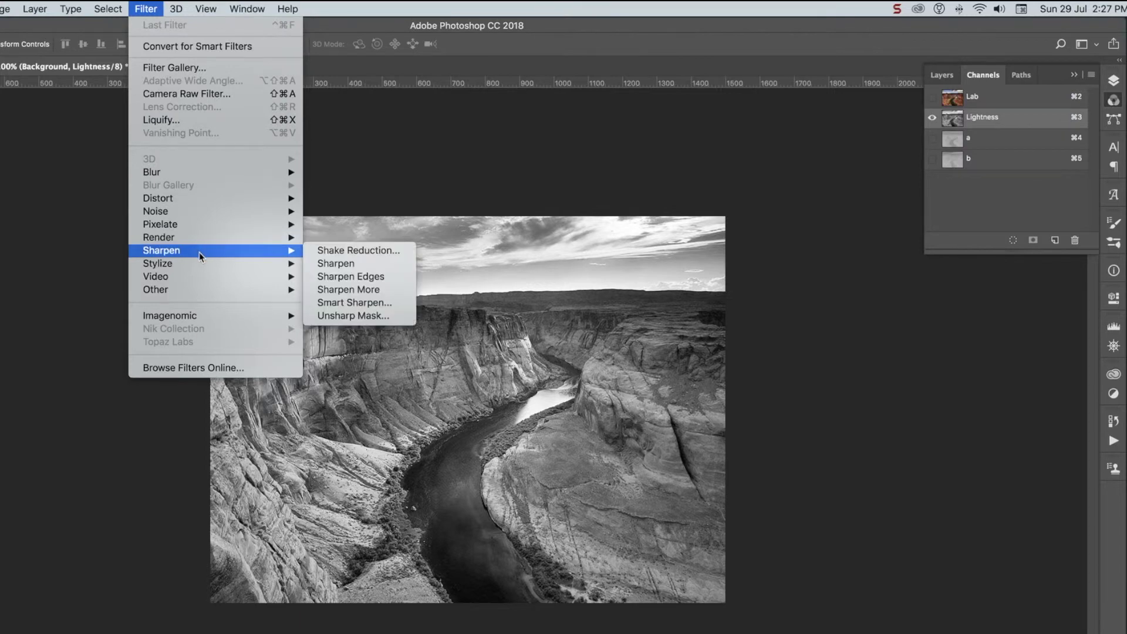
pyautogui.click(382, 320)
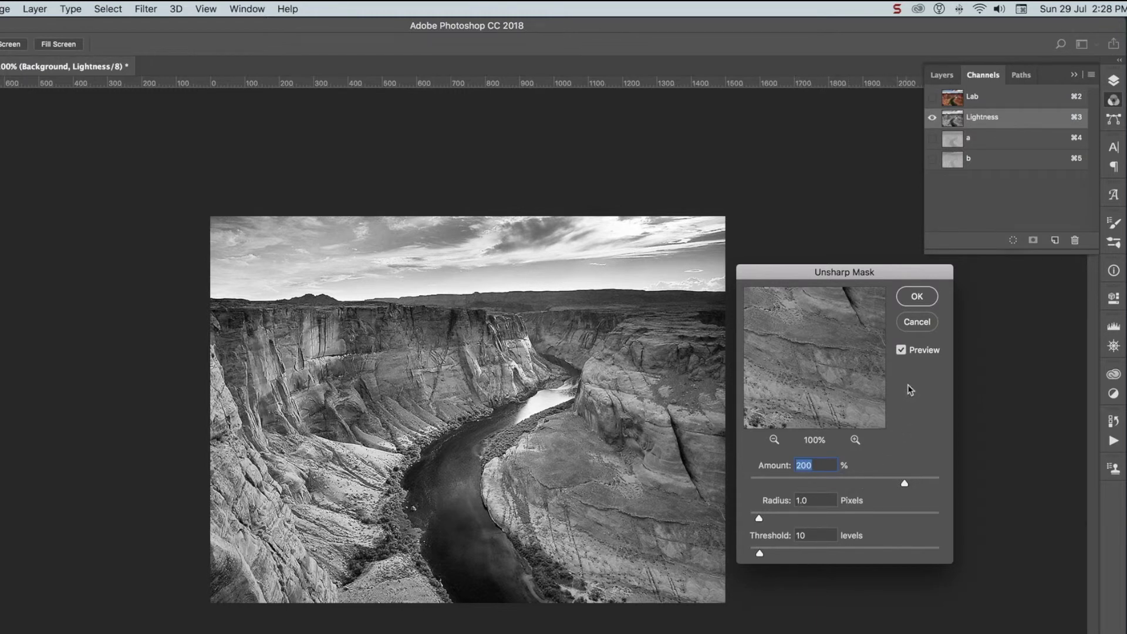
# Step: Apply the Unsharp Mask, then return to the full-colour Lab composite and Layers list
pyautogui.click(917, 297)
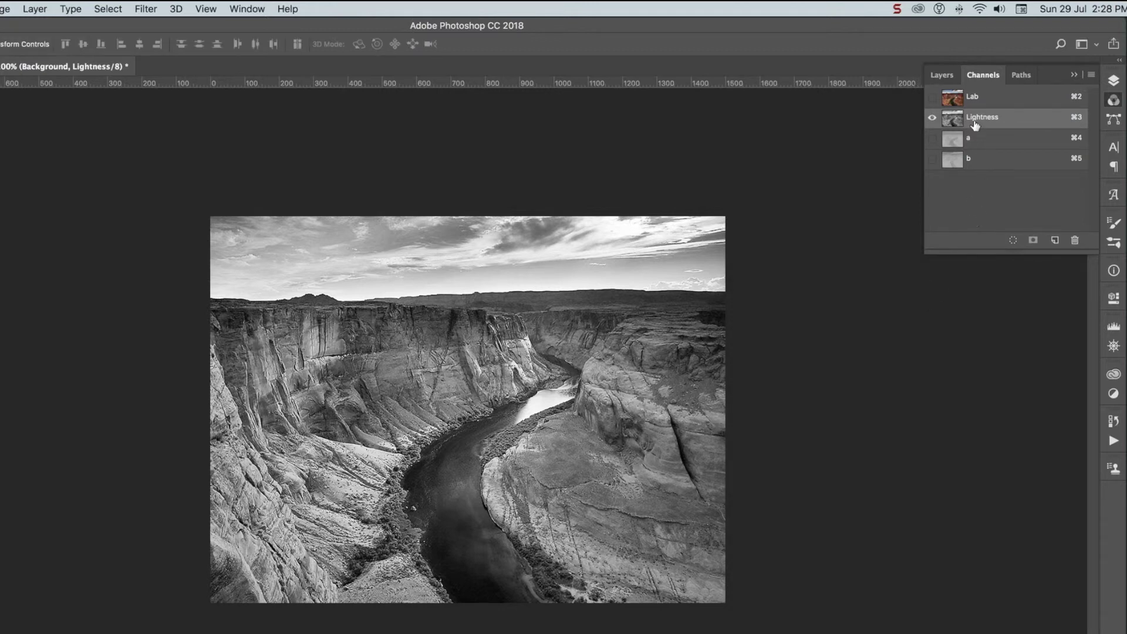
pyautogui.click(932, 99)
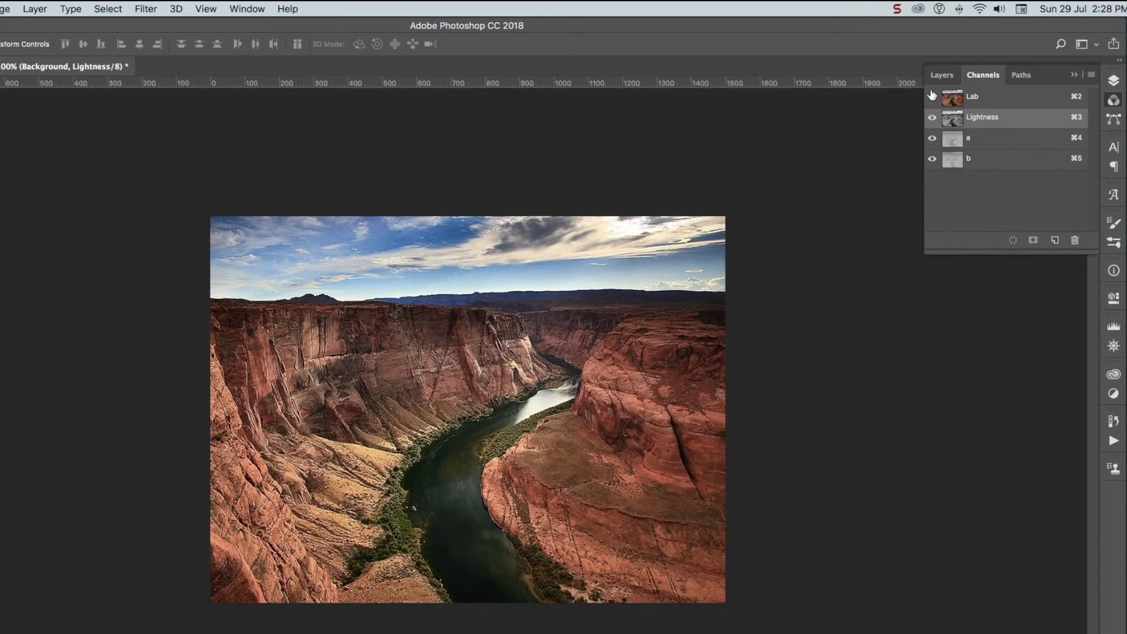
pyautogui.click(939, 75)
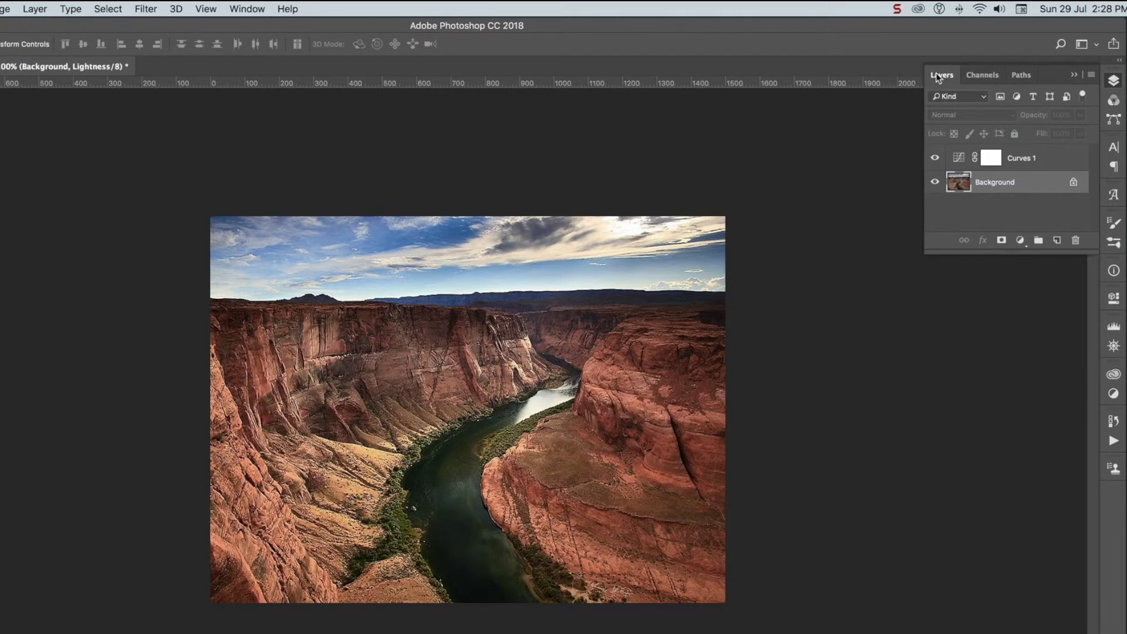